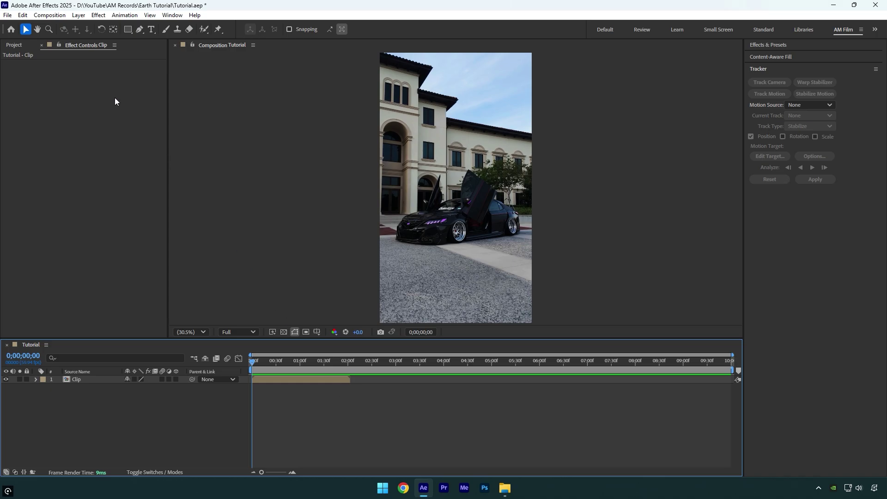
Start a new composition named Earth with a duration of 0;00;03;00
click(49, 15)
click(65, 37)
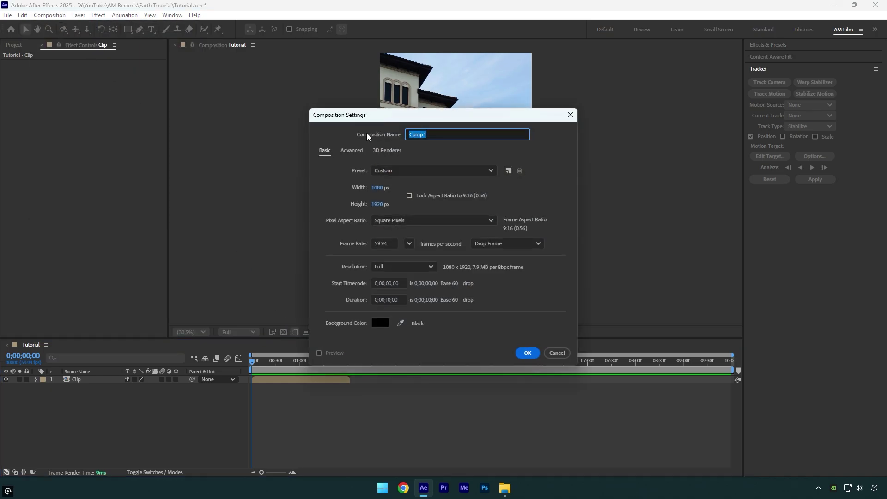
text(Earth)
click(389, 299)
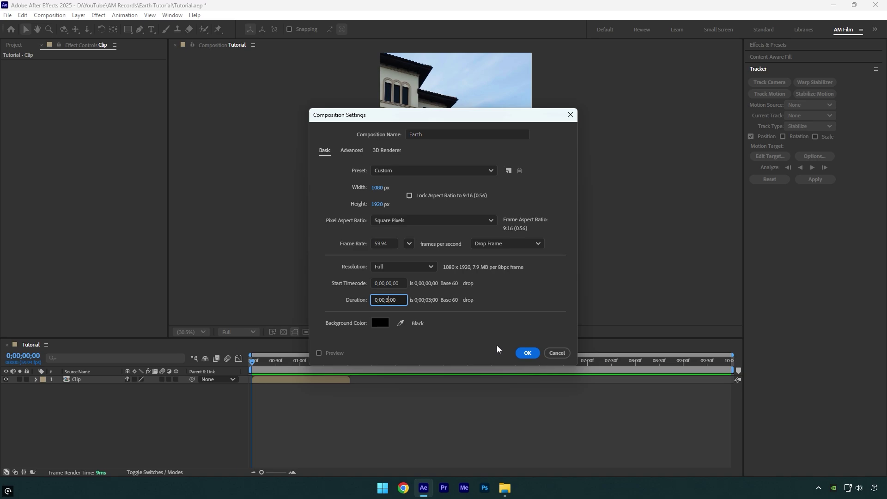
Confirm the Earth composition and bring earth.glb into it at composition size
click(527, 352)
click(504, 487)
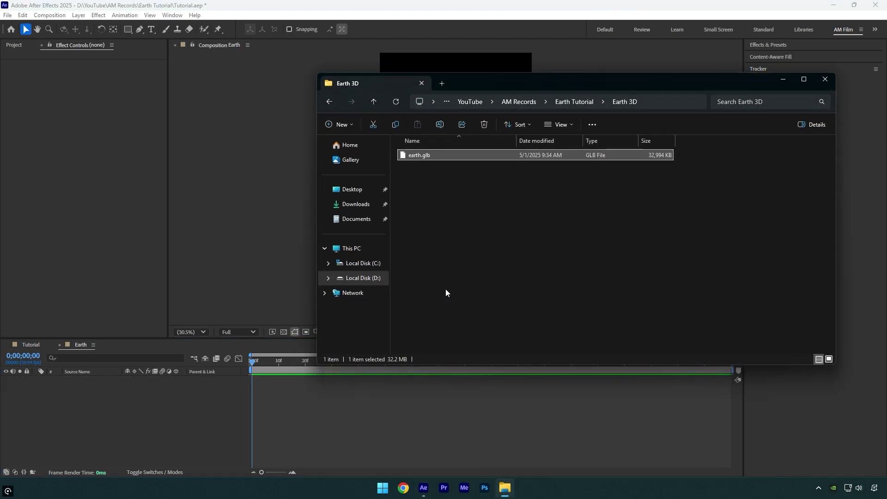
drag(417, 157, 127, 421)
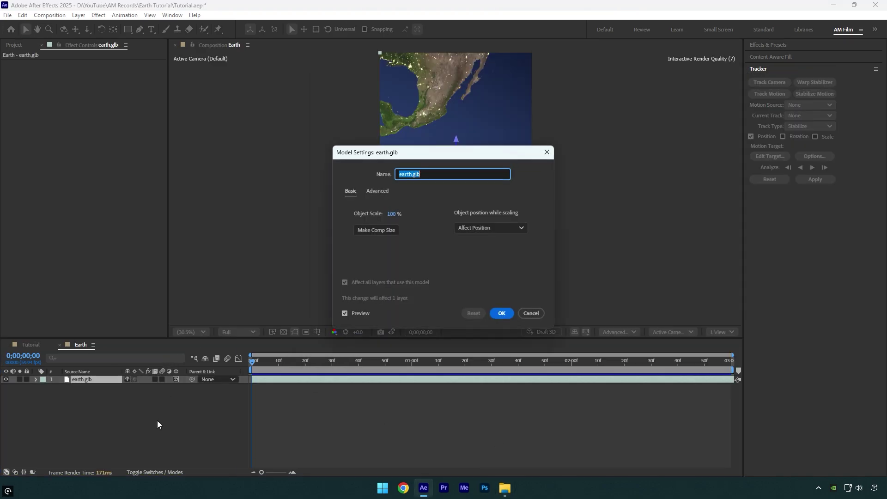
click(356, 231)
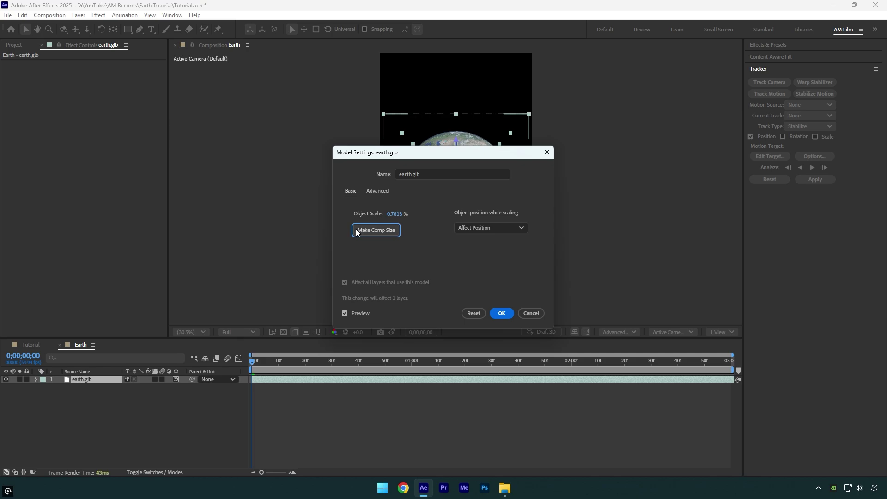
click(502, 313)
Scale the globe to 173% and shift it right to X 1228 so half leaves the frame
key(s)
drag(138, 386, 172, 387)
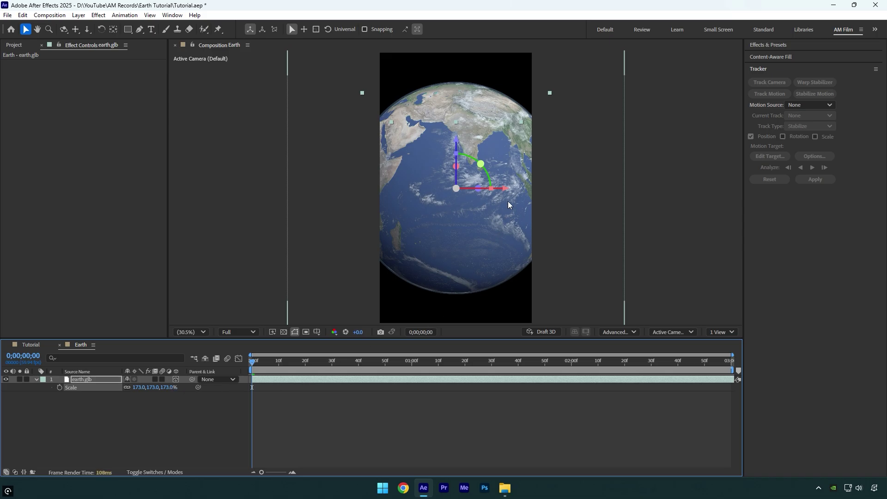
drag(506, 190, 605, 186)
Keyframe the globe's Orientation from 270°,0°,0° to 270°,0°,352.8° over three seconds, then preview the spin
click(36, 379)
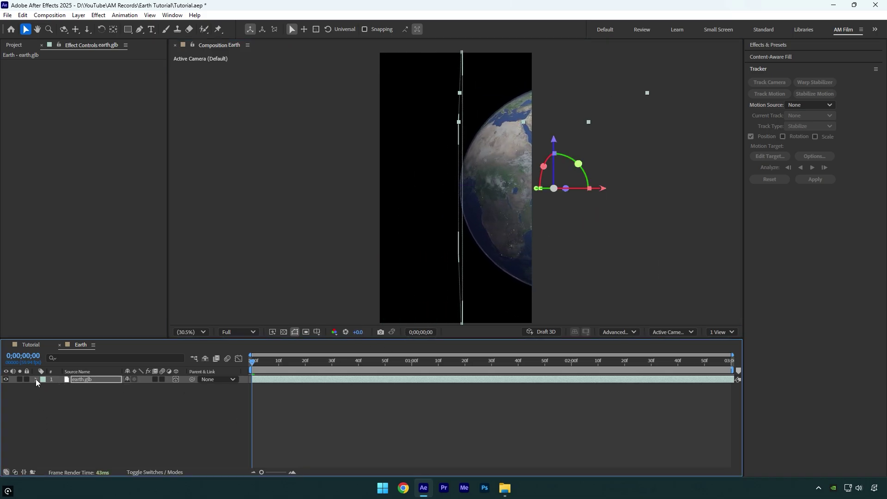
click(59, 418)
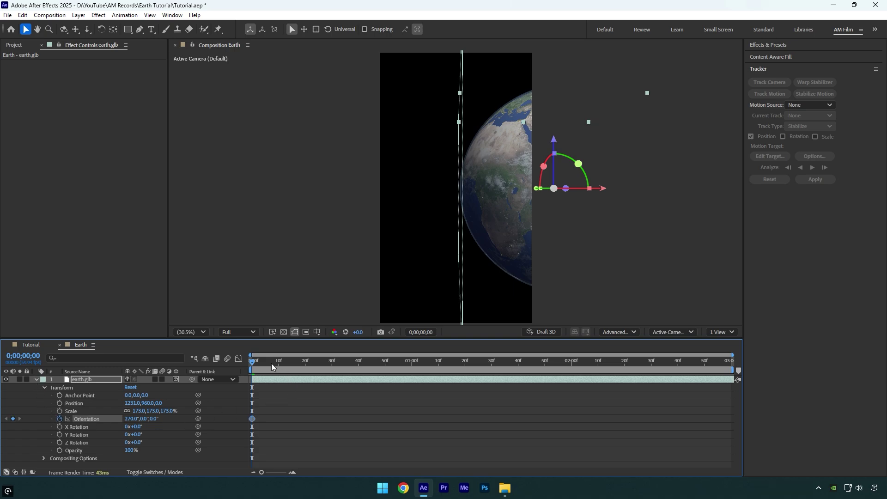
drag(272, 367, 759, 352)
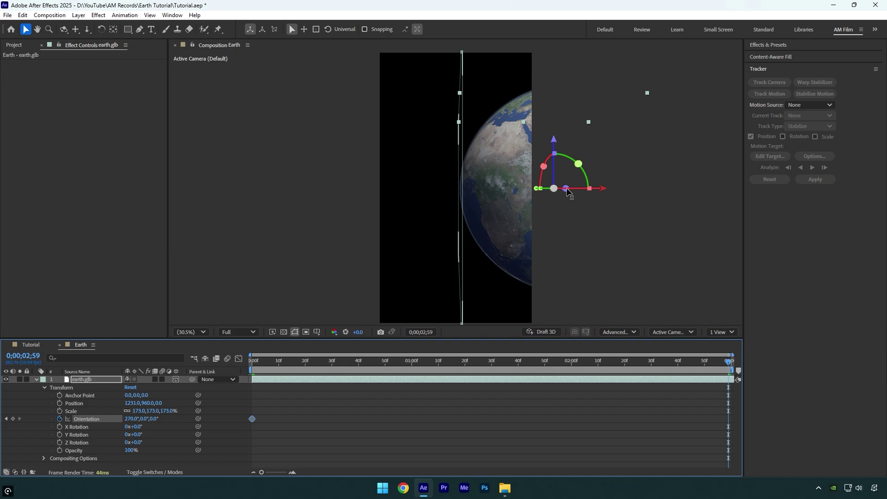
drag(565, 188, 568, 190)
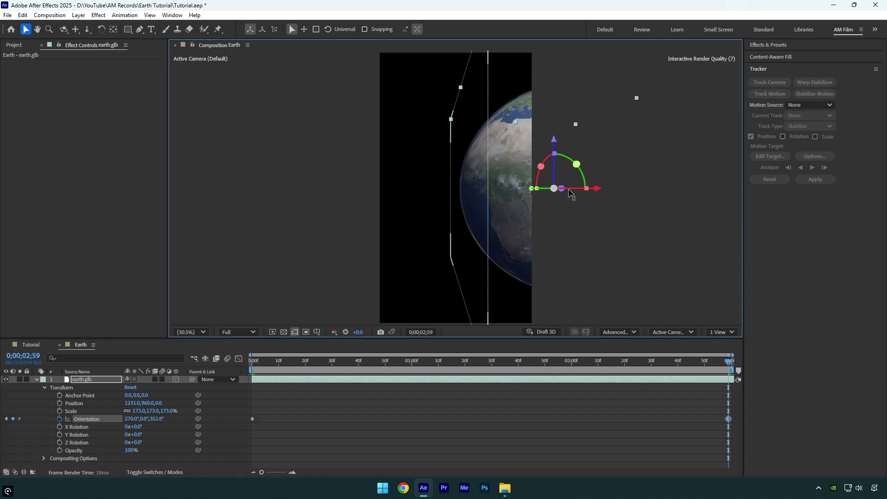
key(space)
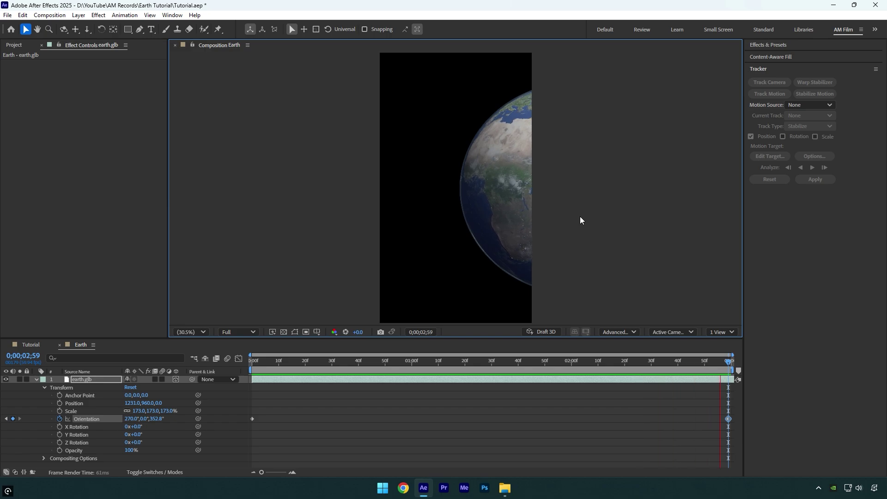
key(space)
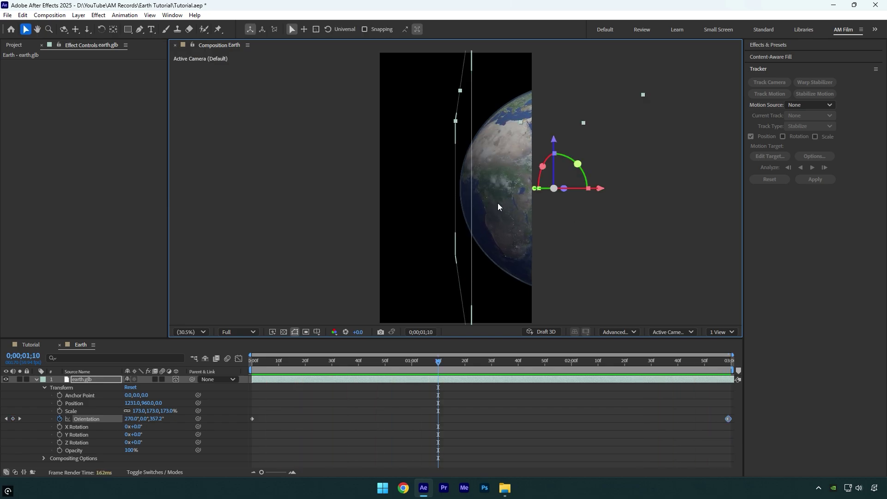
Pre-compose the globe into a composition named Earth, moving all attributes, then duplicate the Earth layer
key(u)
right_click(98, 381)
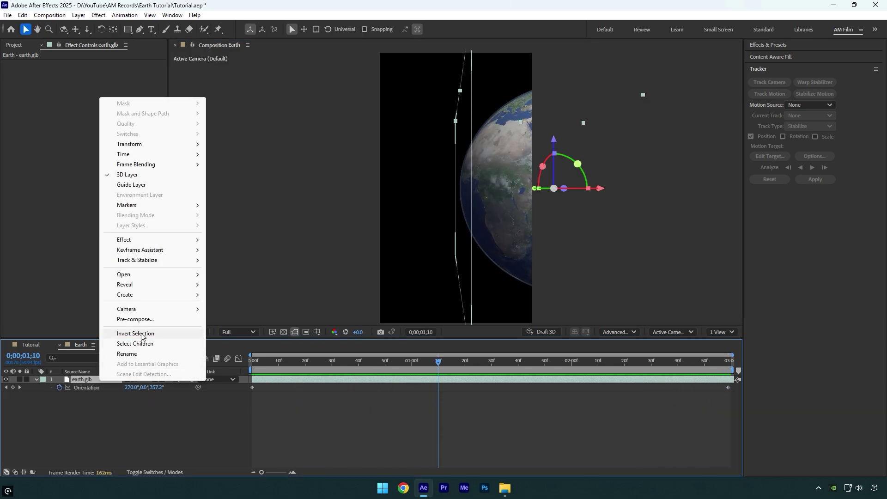
click(140, 323)
text(Earth)
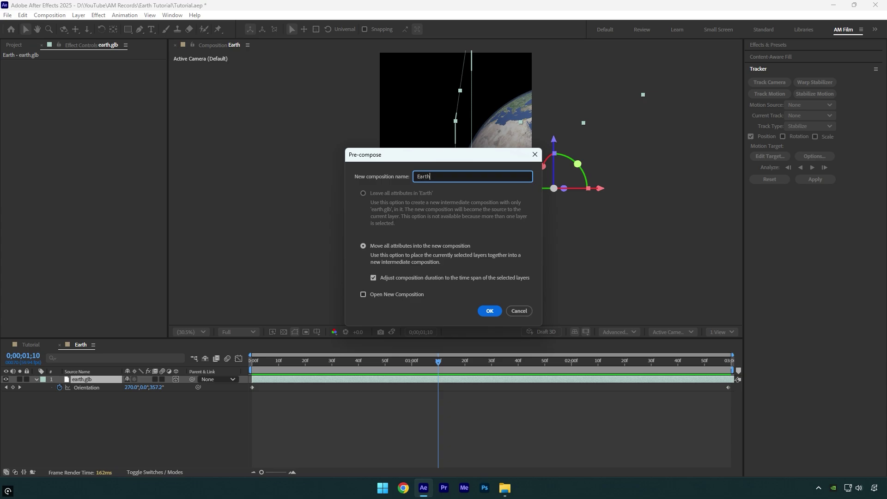
click(364, 249)
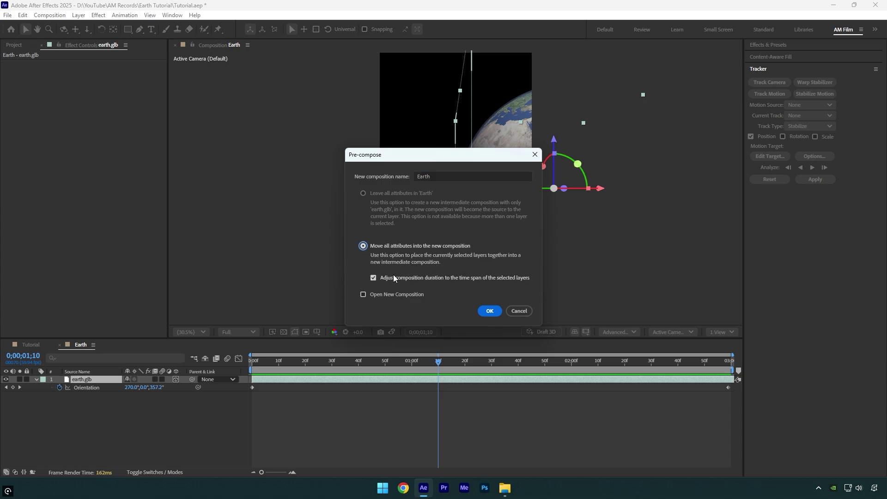
click(483, 312)
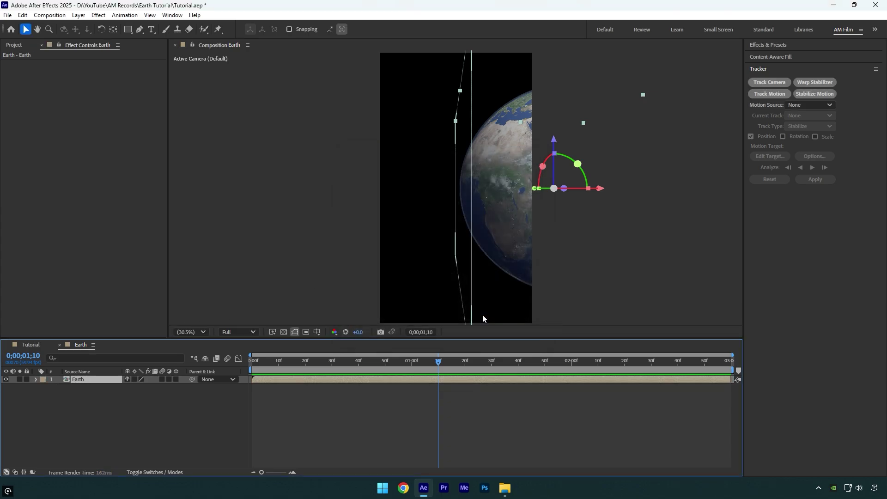
key(ctrl+d)
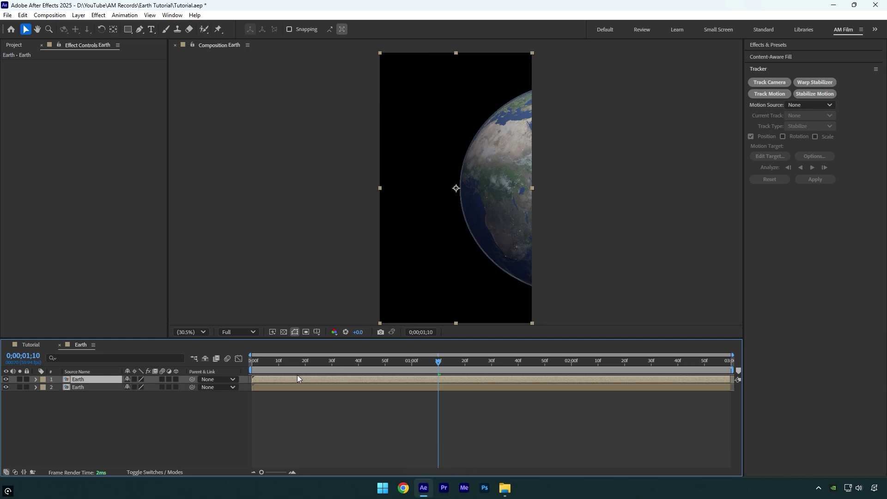
Apply Drop Shadow to the lower Earth layer with 79% opacity and softness 573
click(85, 388)
key(ctrl+space)
text(drop)
key(Return)
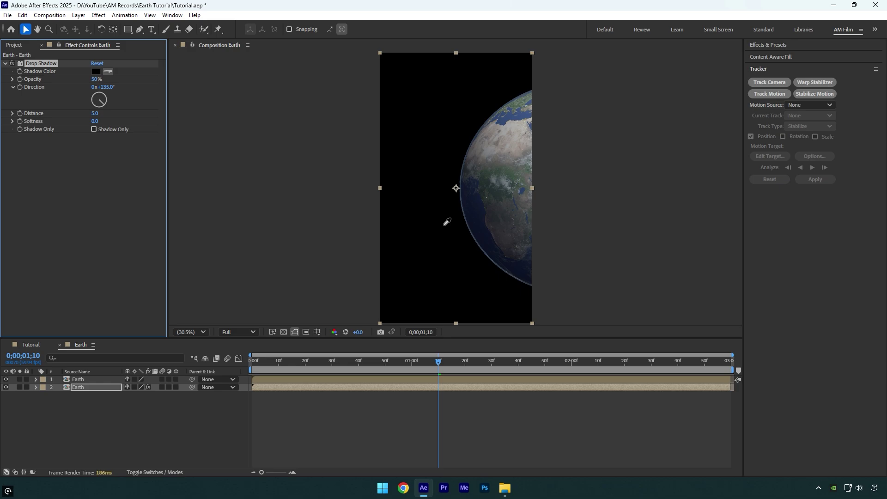
click(475, 210)
drag(97, 80, 127, 76)
drag(95, 122, 197, 122)
drag(361, 121, 358, 121)
Add Deep Glow with radius 969 and set the shadow colour to bright blue 1245C4
key(ctrl+space)
text(deep)
key(Return)
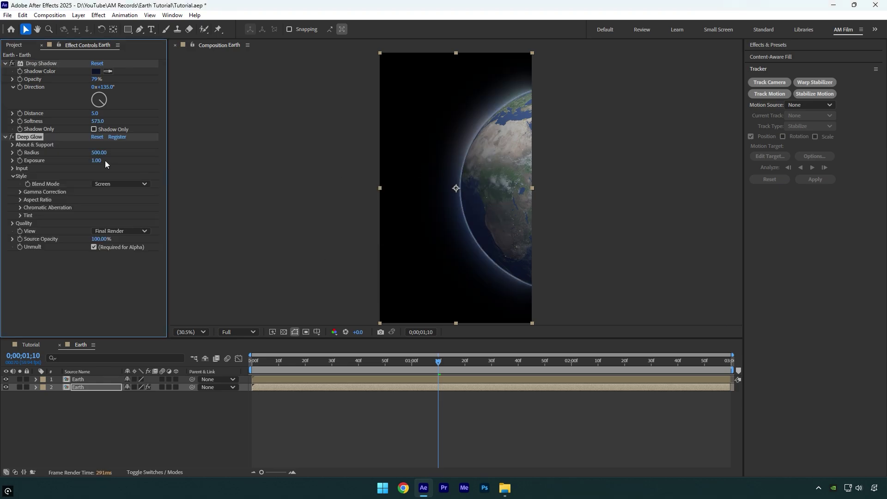
drag(99, 153, 300, 142)
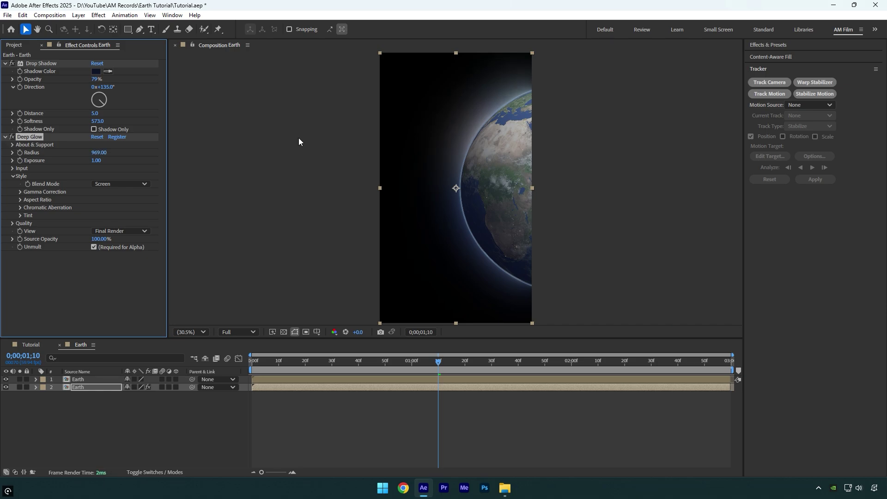
click(97, 72)
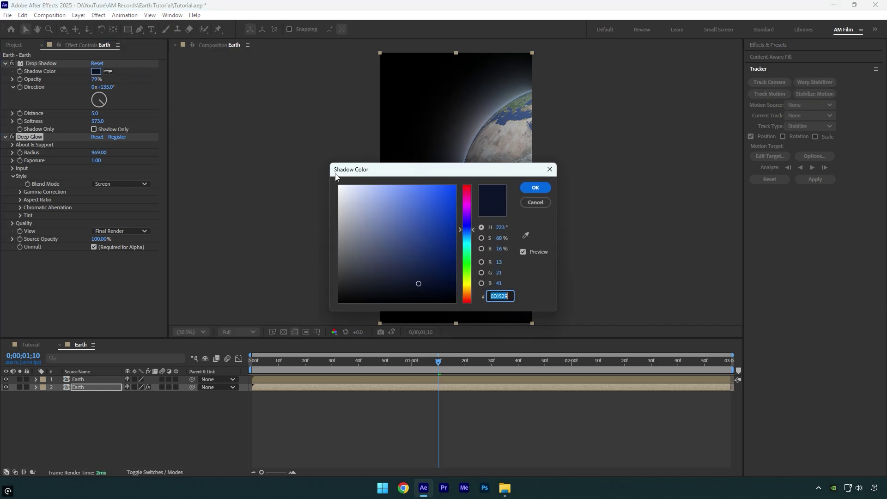
drag(442, 213, 445, 212)
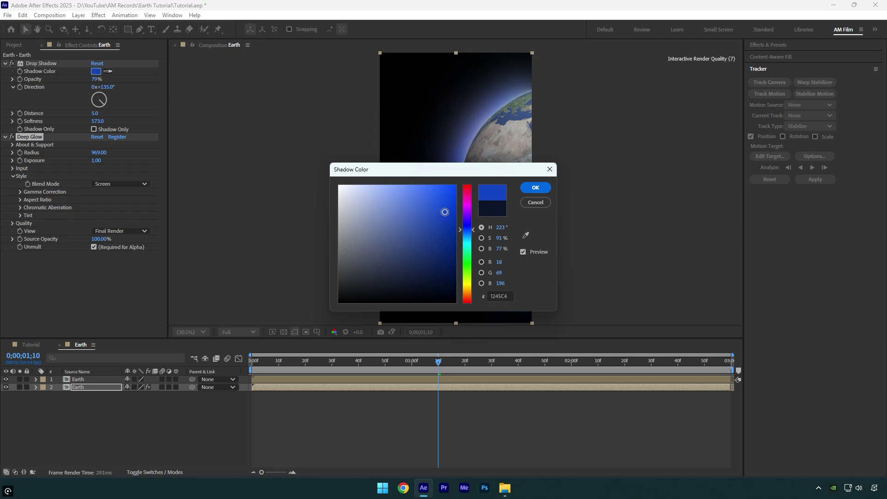
click(536, 190)
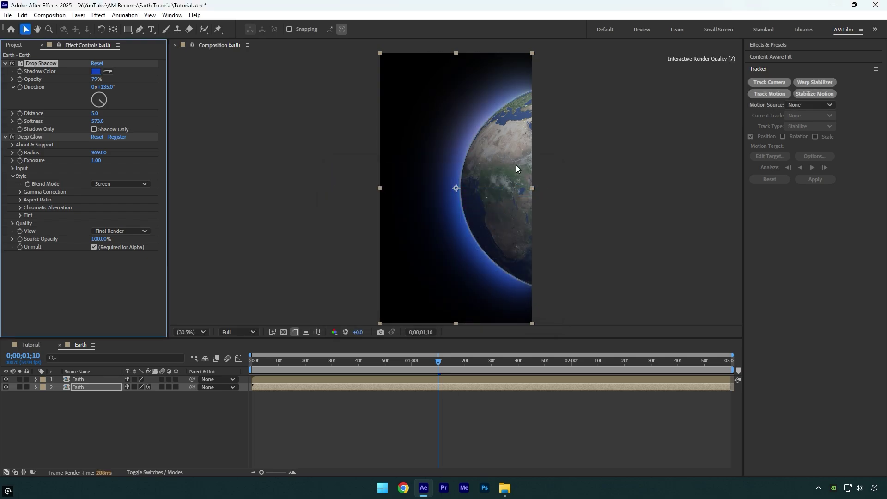
Apply Deep Glow to the upper Earth layer with exposure lowered to 0.06
click(91, 379)
key(ctrl+space)
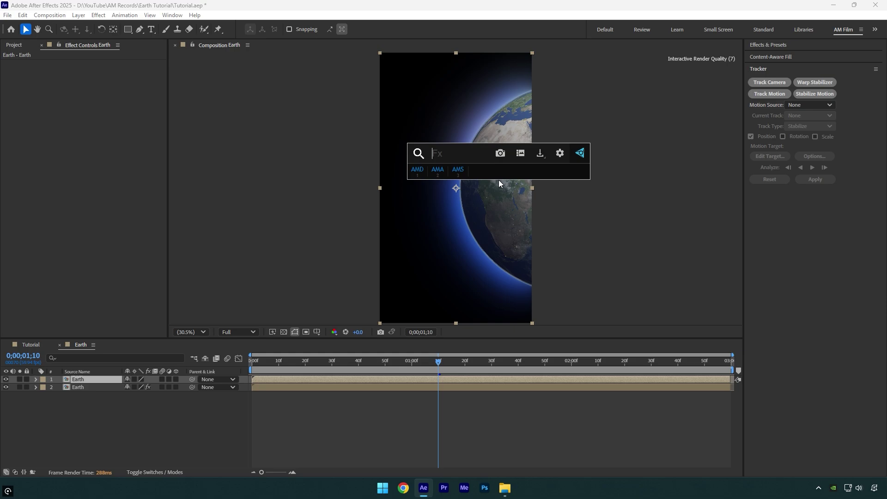
text(deep)
key(Return)
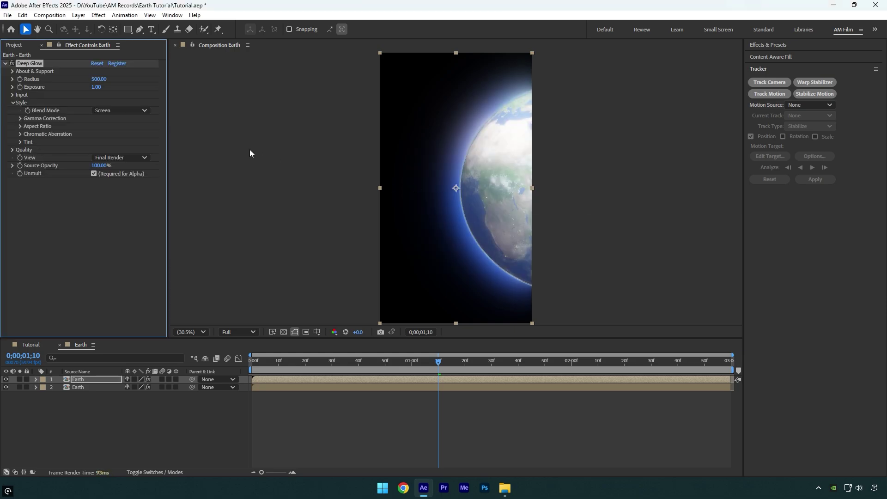
drag(98, 87, 47, 87)
Add Curves, raising the black point and lowering the white point for more contrast
key(ctrl+space)
text(cur)
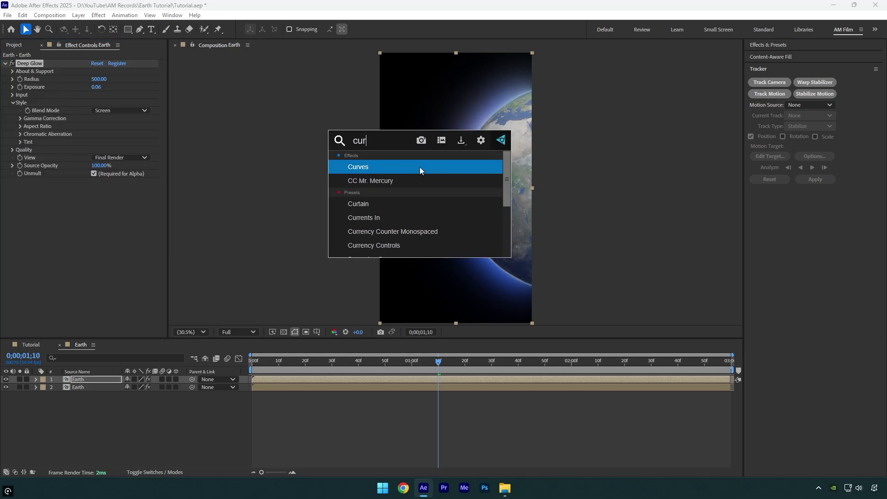
key(Return)
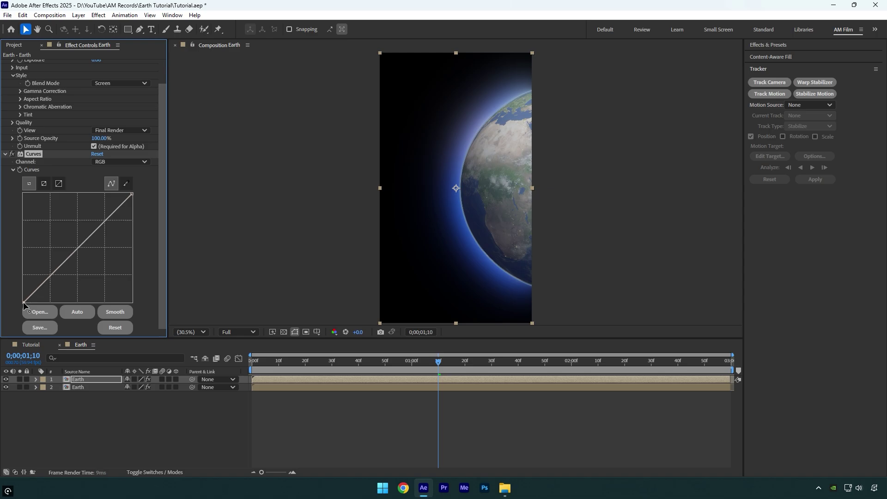
drag(23, 302, 31, 303)
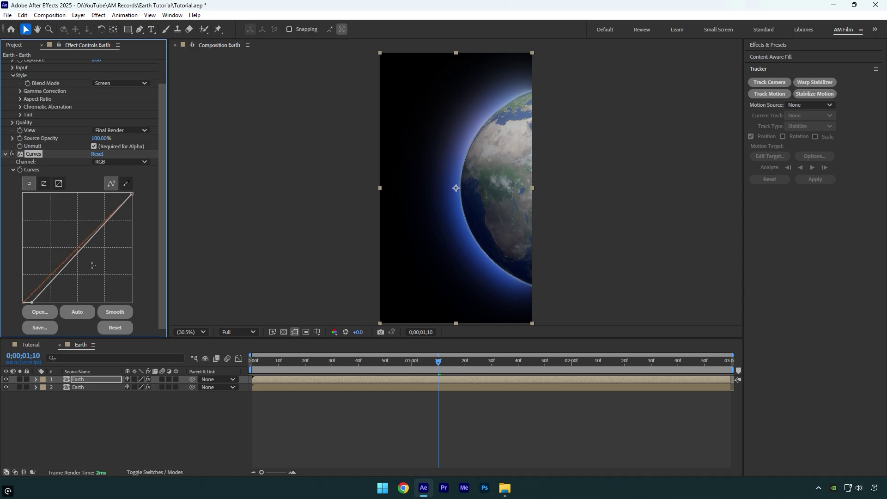
drag(132, 194, 109, 194)
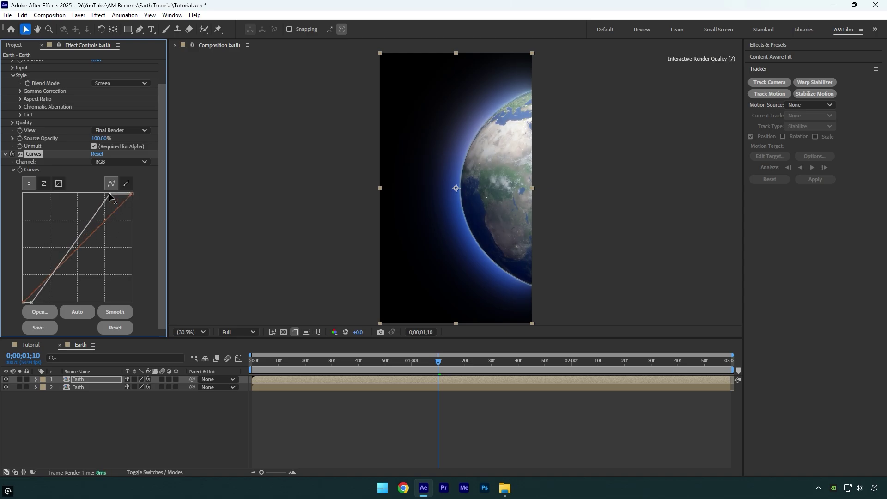
Add Lumetri Color to the upper Earth layer and expand its basic correction settings
key(ctrl+space)
text(lume)
click(365, 196)
click(12, 278)
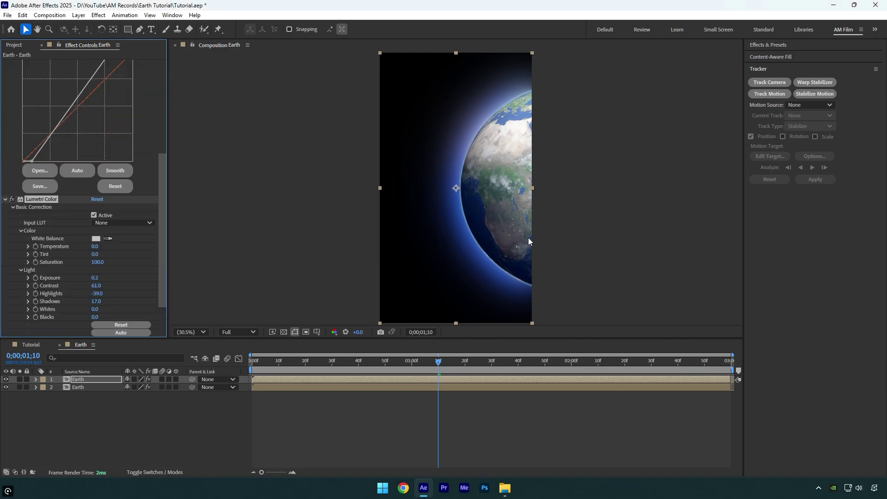
In the Tutorial composition, duplicate the car clip and freeze the top copy's frame
click(29, 345)
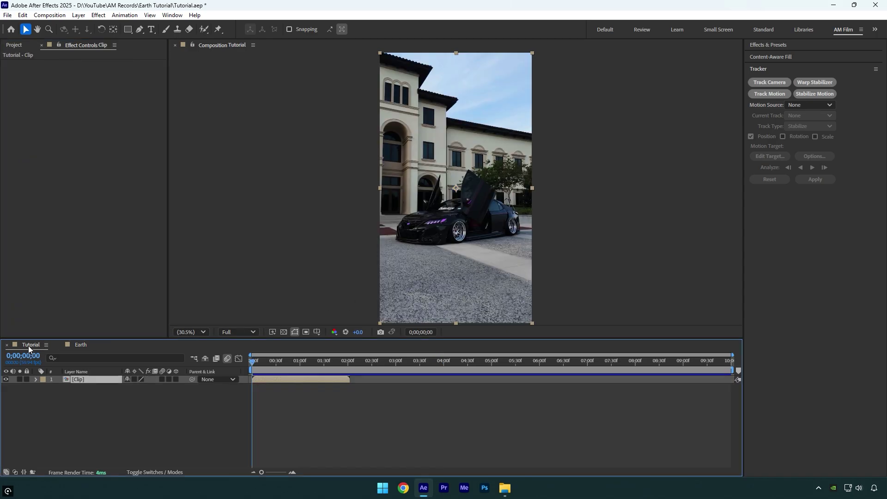
key(ctrl+d)
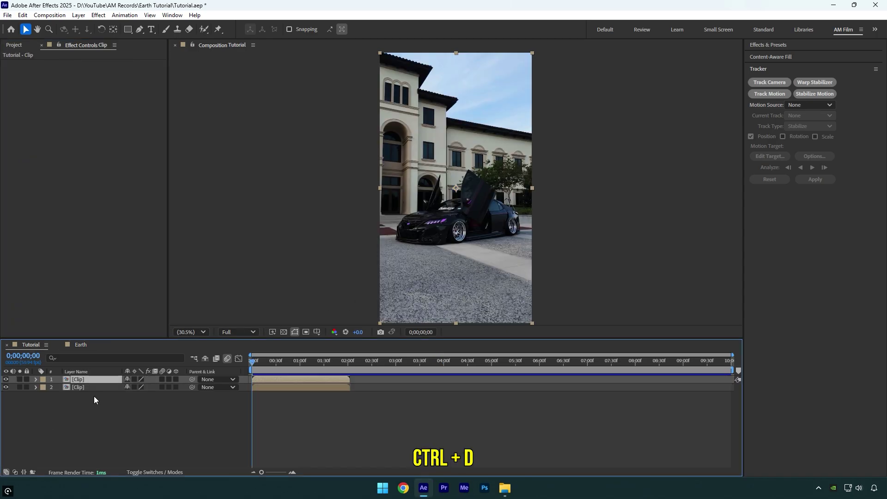
right_click(80, 380)
mouse_move(118, 157)
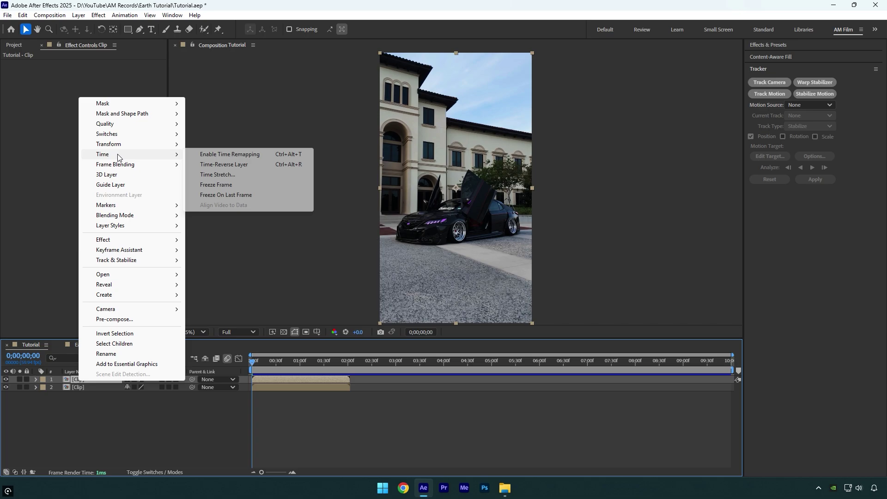
click(214, 184)
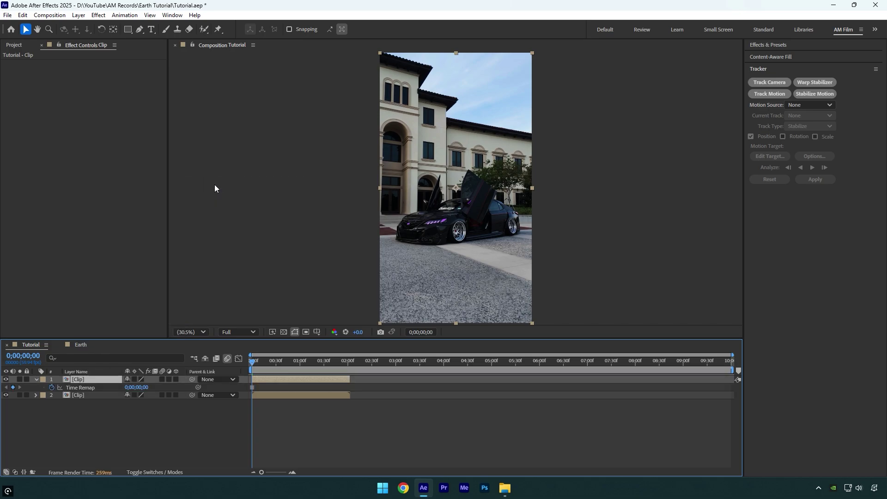
Trace a Pen mask around the car, including its open doors, on the top clip
click(140, 30)
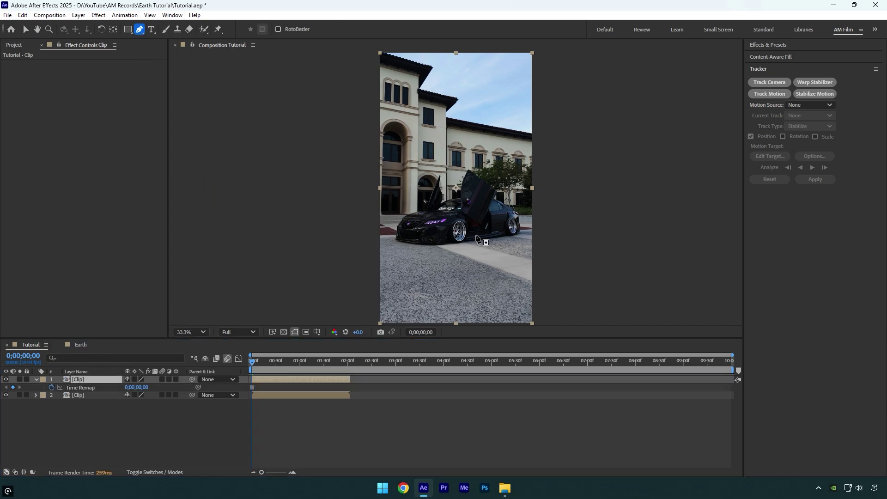
key(/)
scroll(414, 263, up, 2)
click(392, 342)
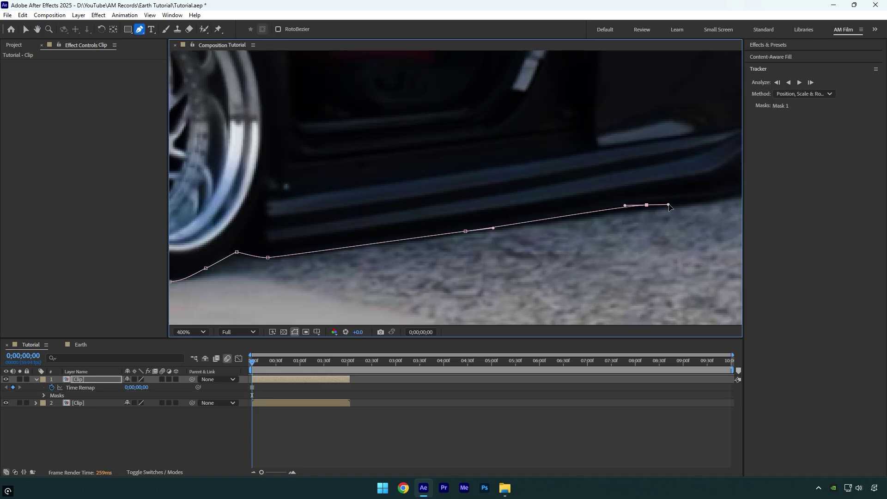
click(329, 197)
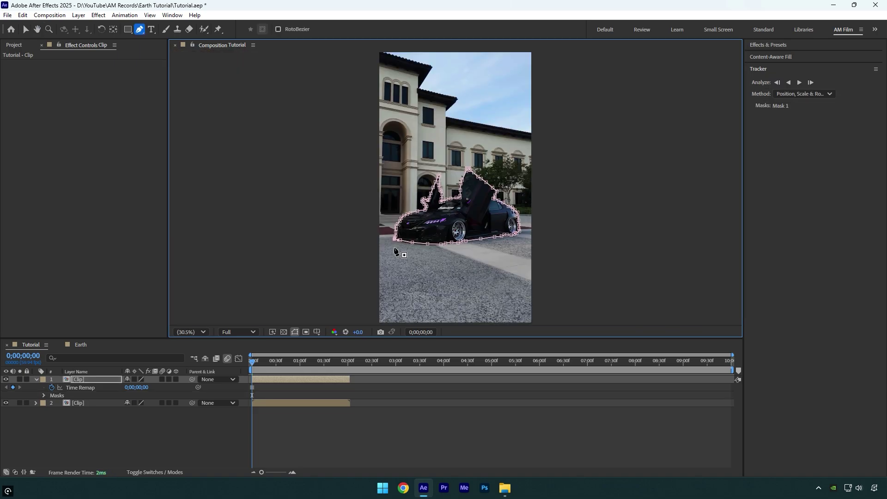
click(90, 379)
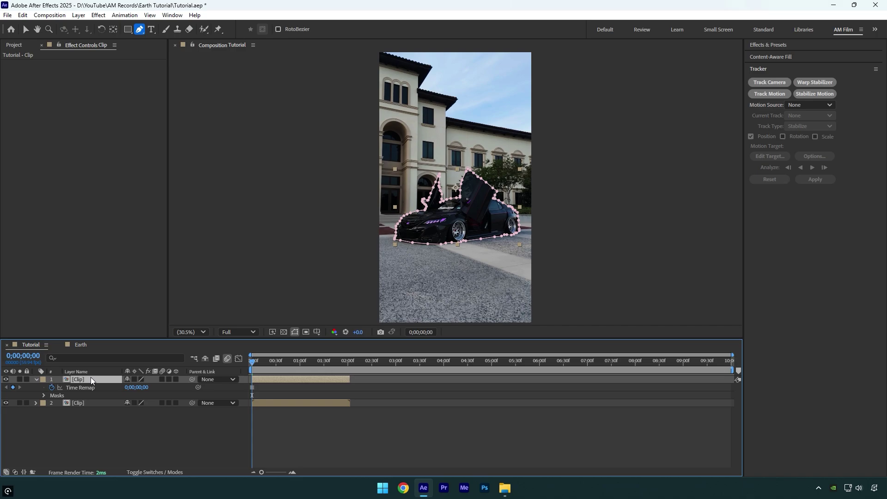
Move the masked car layer above the globe layers in Earth and extend it to the comp's end
key(Delete)
click(77, 348)
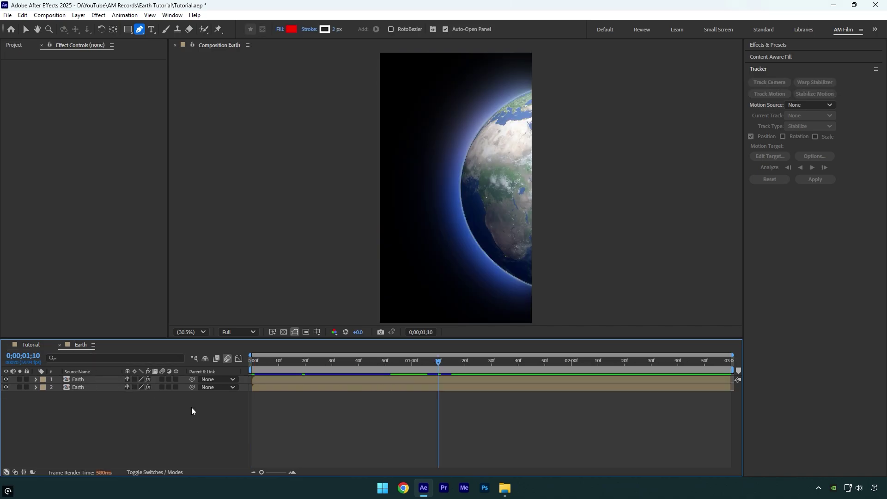
key(ctrl+v)
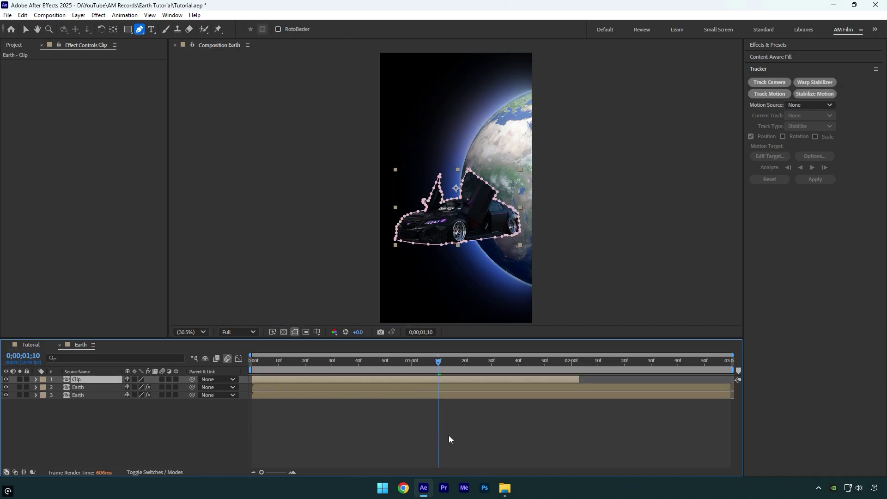
drag(578, 380, 715, 393)
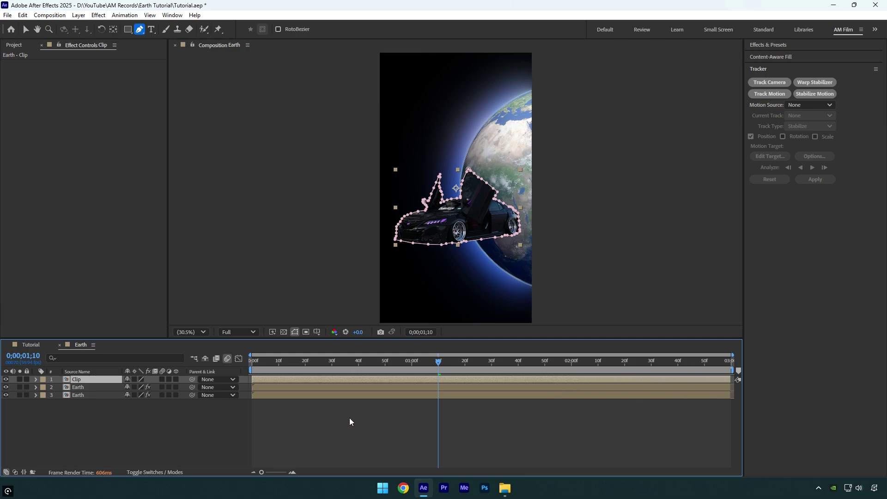
Make the car layer 3D and set a starting Position keyframe pushed back to Z 994
click(176, 380)
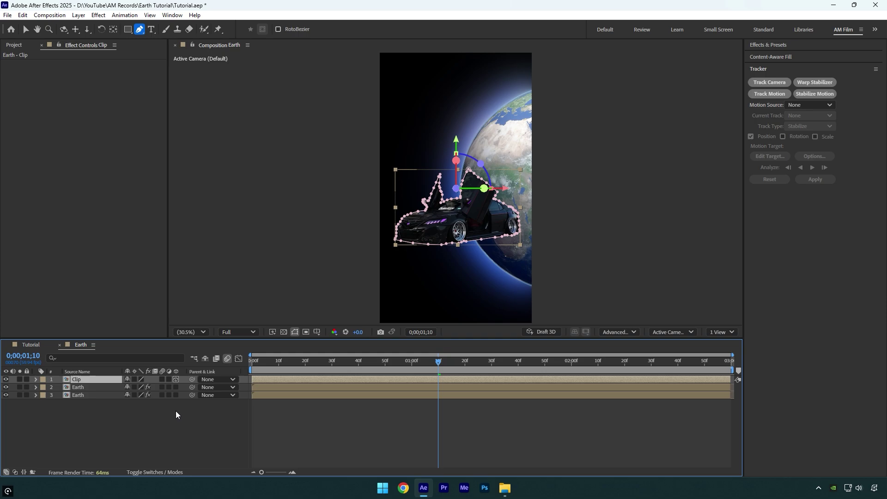
key(p)
drag(287, 364, 252, 364)
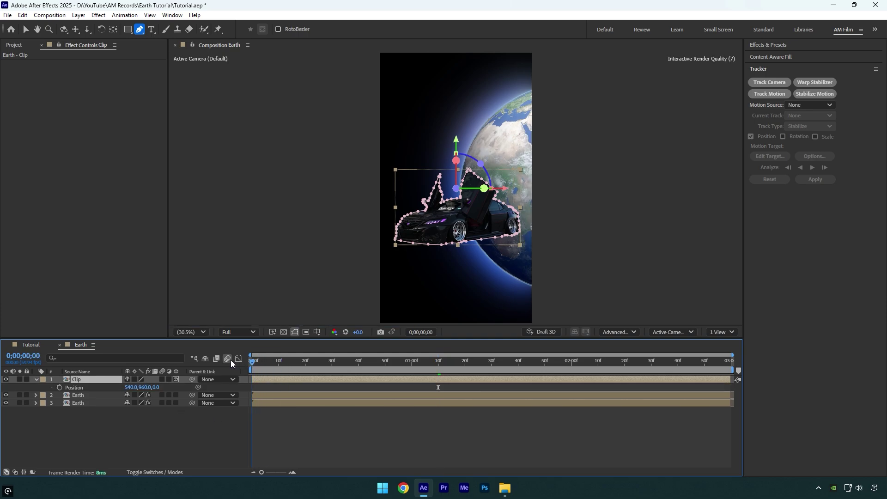
click(59, 387)
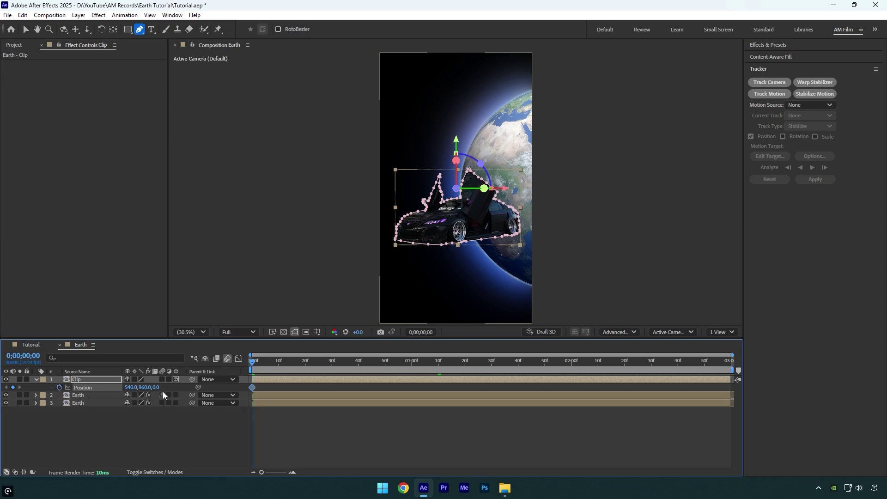
drag(155, 387, 425, 396)
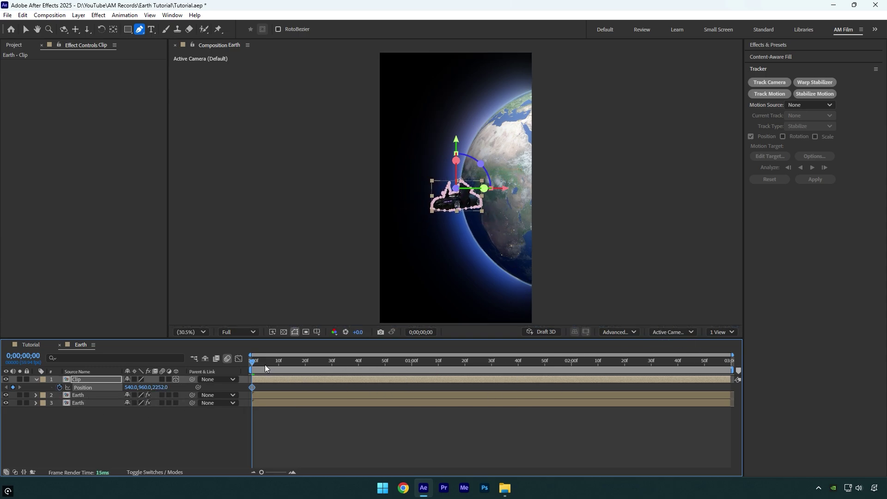
At the last frame, move the car down-right for the end keyframe and preview the motion
drag(265, 362, 802, 362)
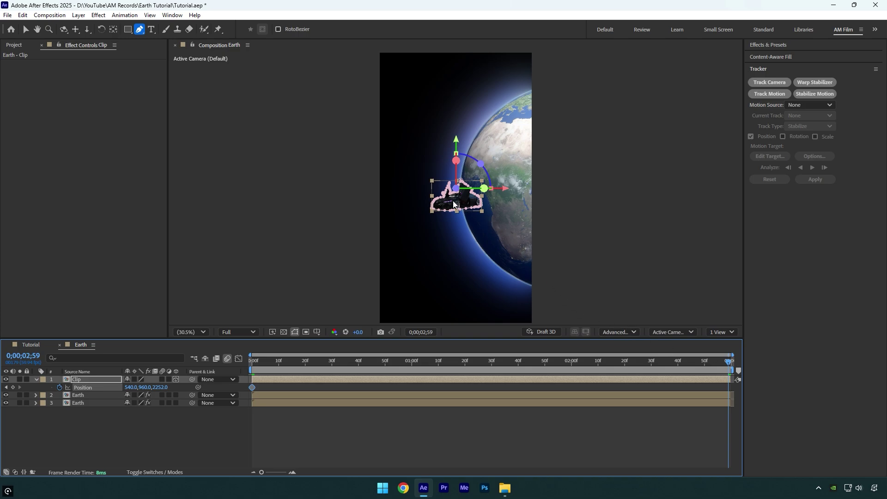
key(v)
drag(458, 202, 466, 212)
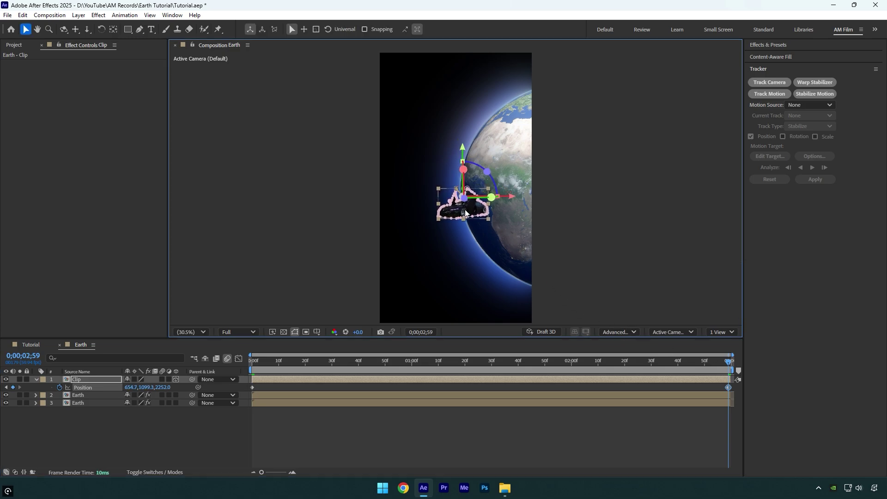
key(space)
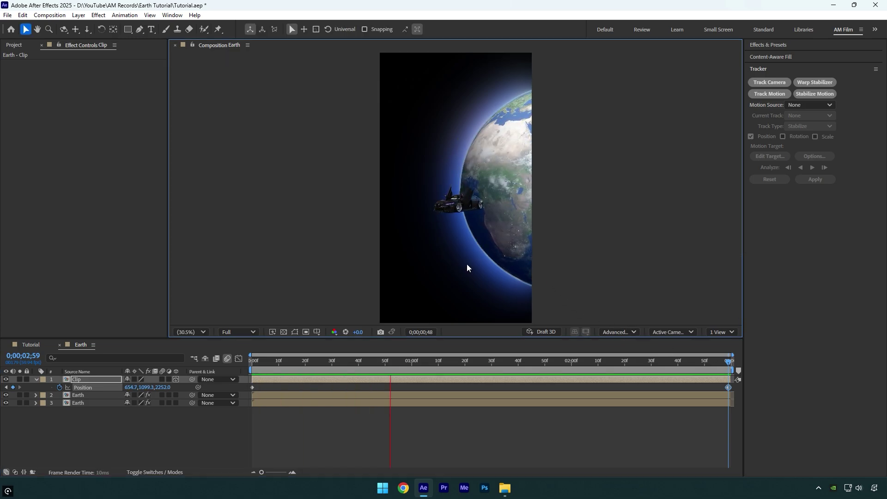
key(space)
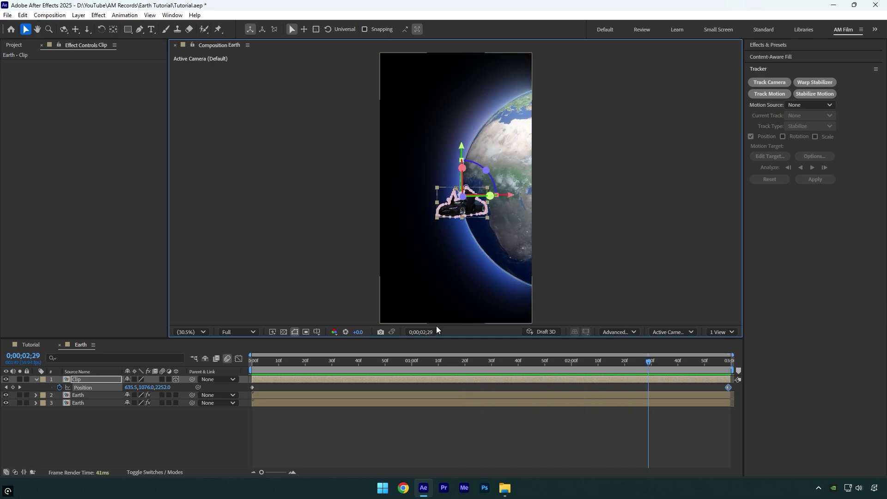
Set the first Position keyframe's spatial interpolation to Continuous Bezier
click(252, 387)
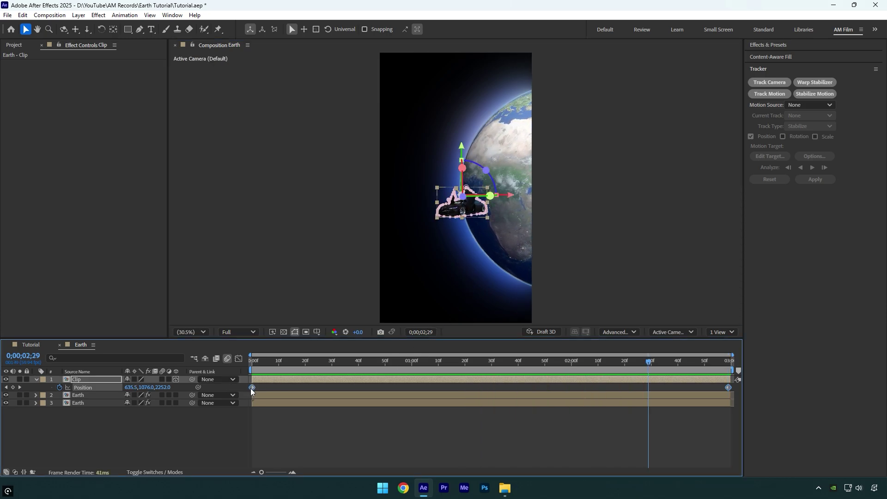
right_click(252, 388)
click(304, 351)
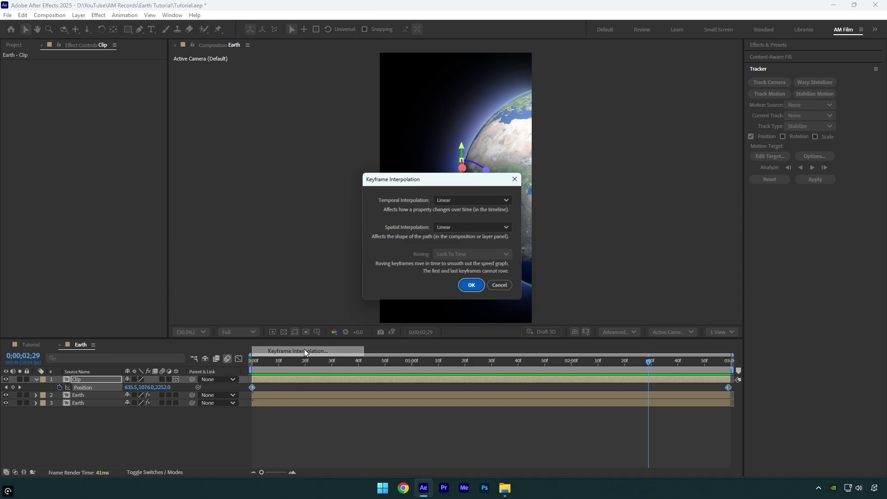
click(456, 227)
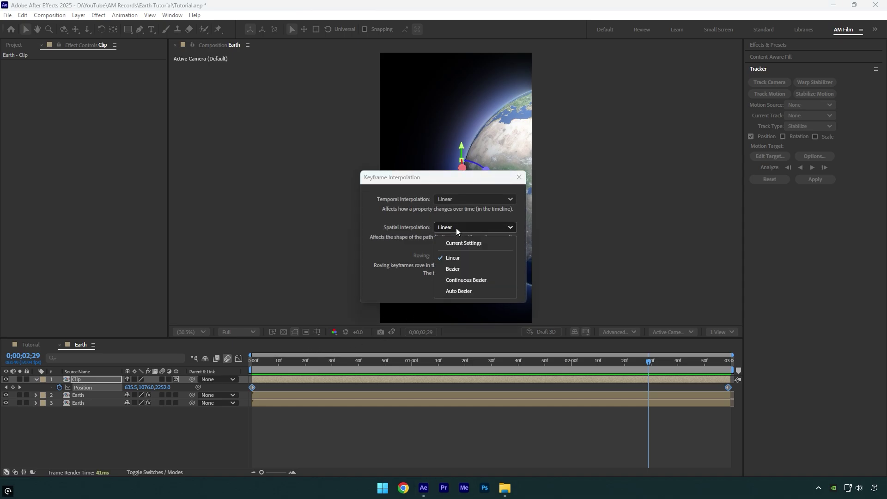
click(465, 279)
click(475, 287)
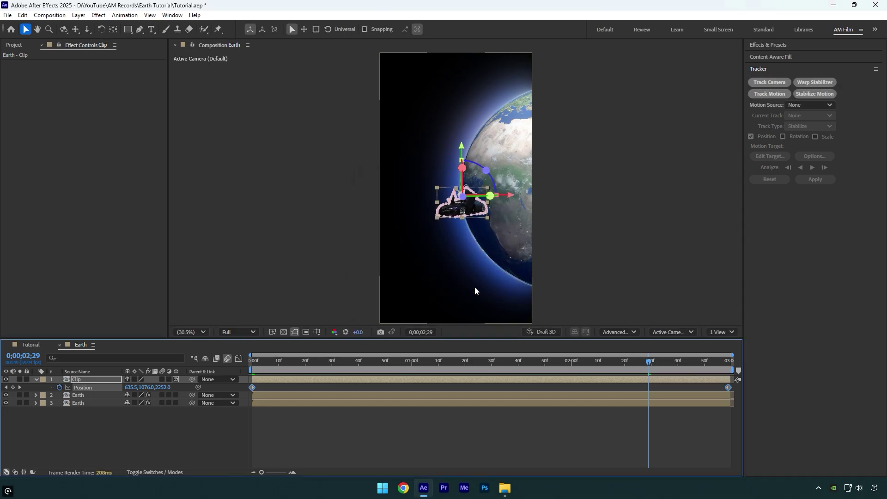
Bend the car's motion path into a curve and adjust its position at 1;24
scroll(456, 190, up, 5)
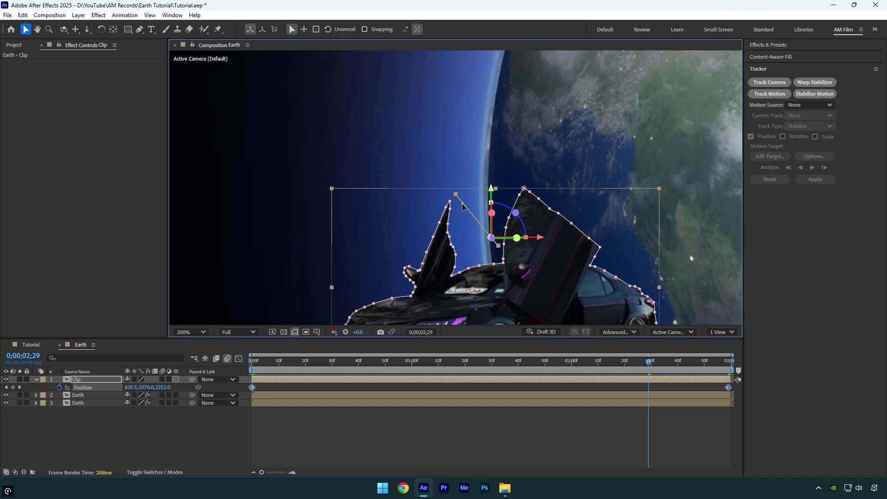
drag(462, 206, 460, 208)
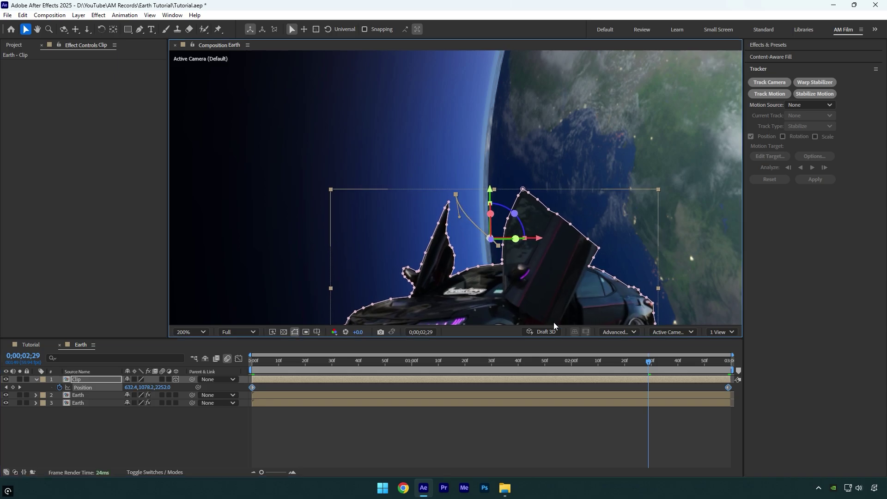
drag(559, 361, 476, 359)
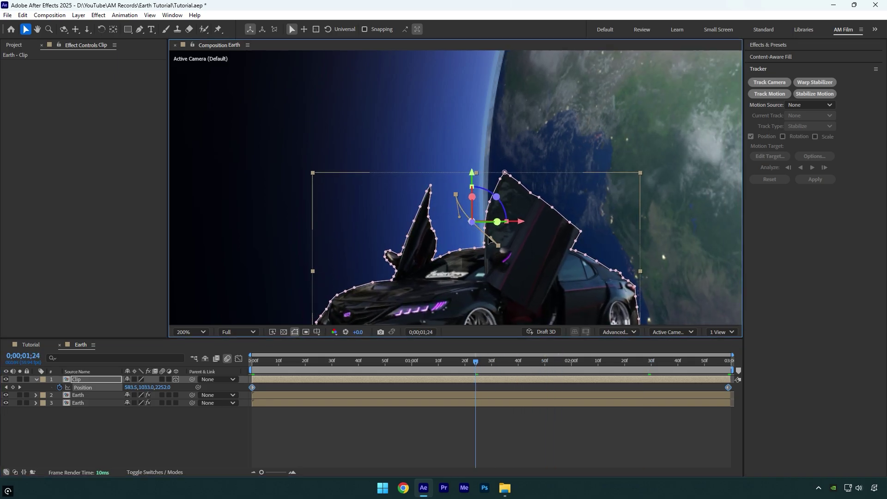
drag(480, 241, 470, 245)
Zoom back out and preview the car arcing around the globe's edge
scroll(367, 228, down, 1)
click(253, 360)
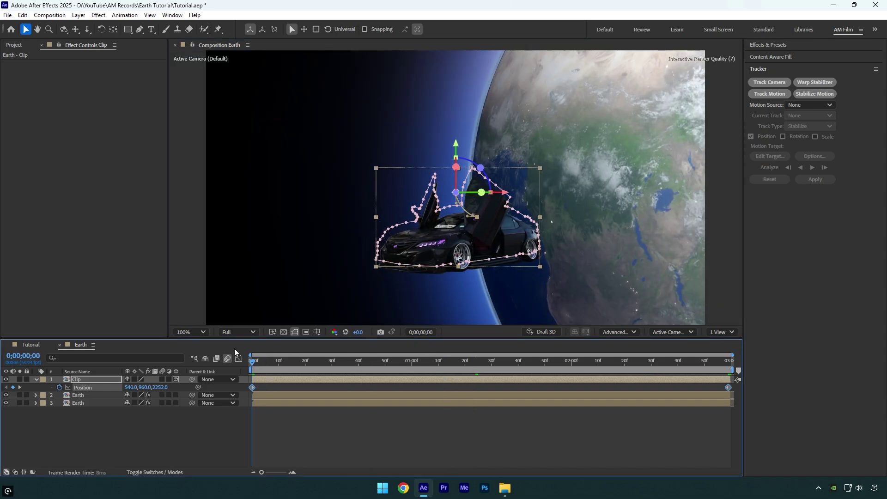
scroll(326, 261, down, 2)
key(space)
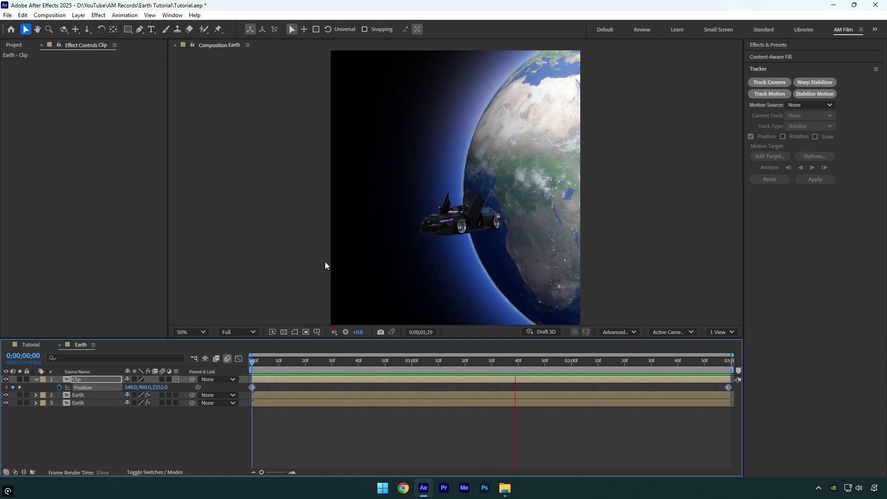
Apply Deep Glow to the car clip and lower its exposure to 0.40
key(space)
key(comma)
key(ctrl+space)
text(dee)
click(444, 237)
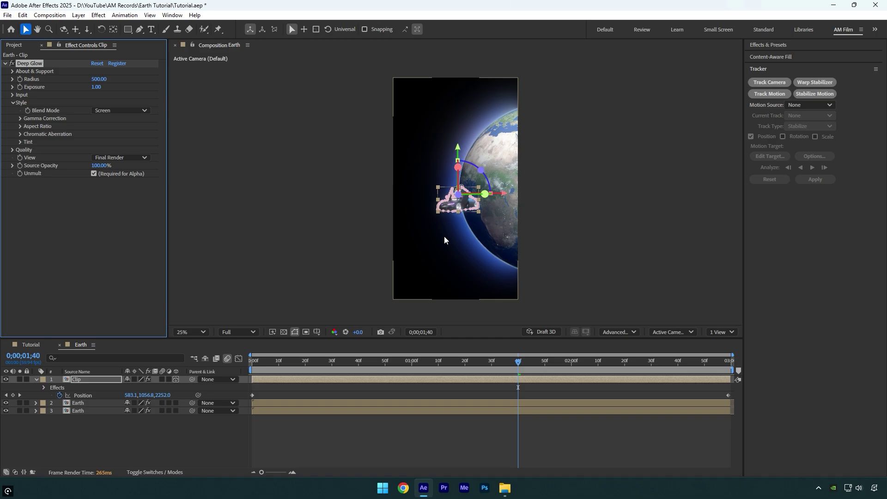
drag(85, 88, 73, 88)
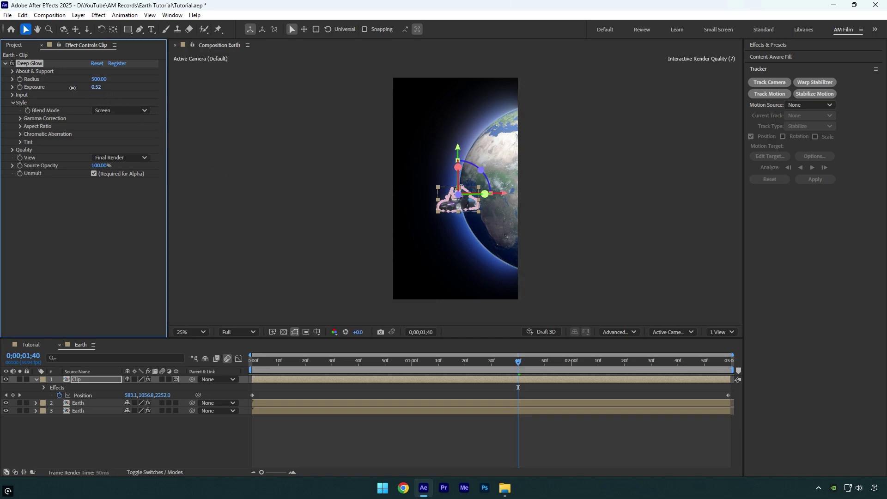
Add a Curves effect to the car clip, pulling the bottom-left point right to deepen shadows
key(ctrl+space)
text(cur)
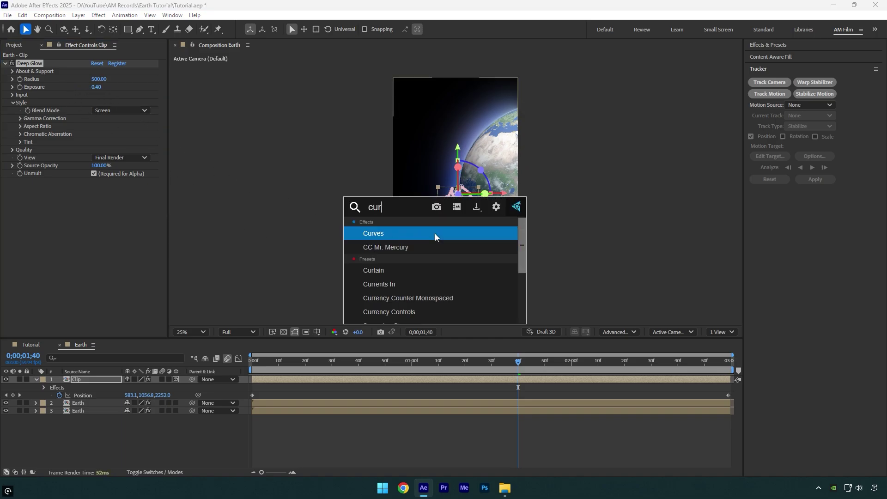
click(434, 234)
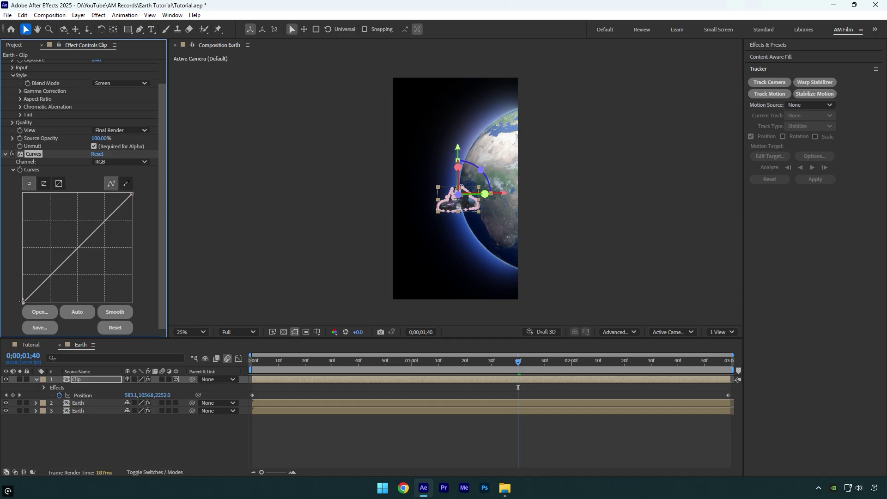
drag(23, 302, 30, 302)
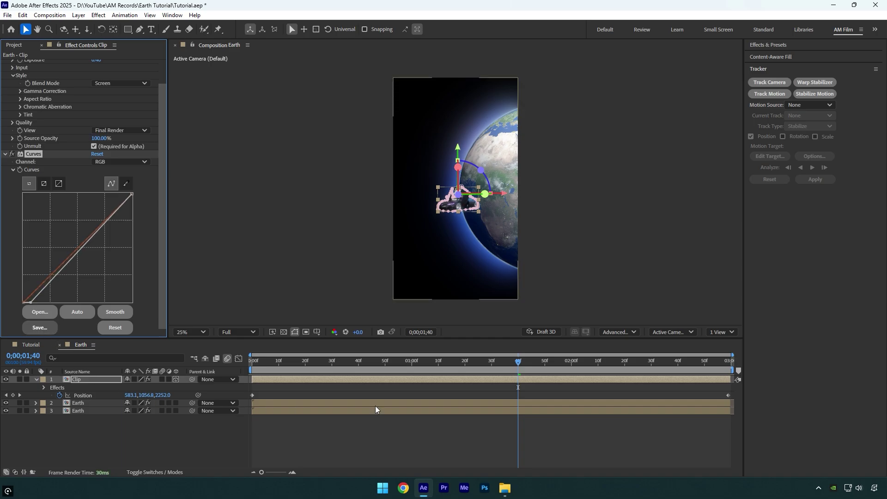
Deselect the car layer and preview the animation from the start
click(135, 432)
key(Home)
key(space)
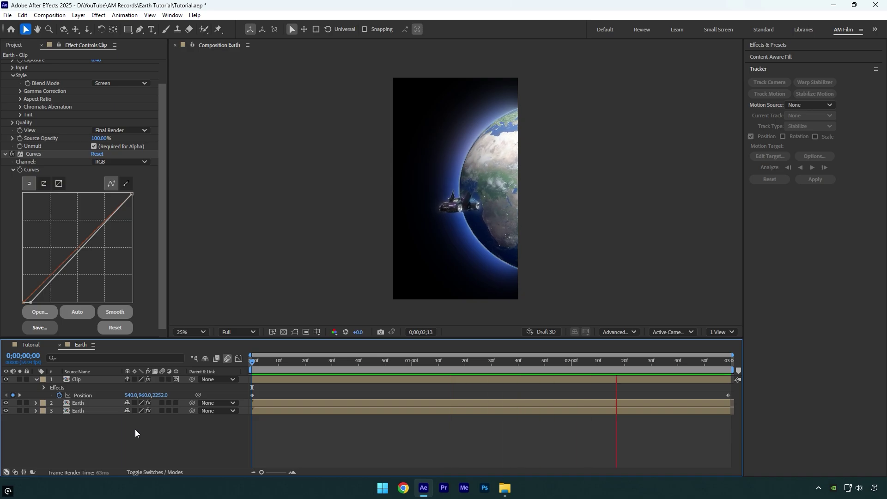
key(space)
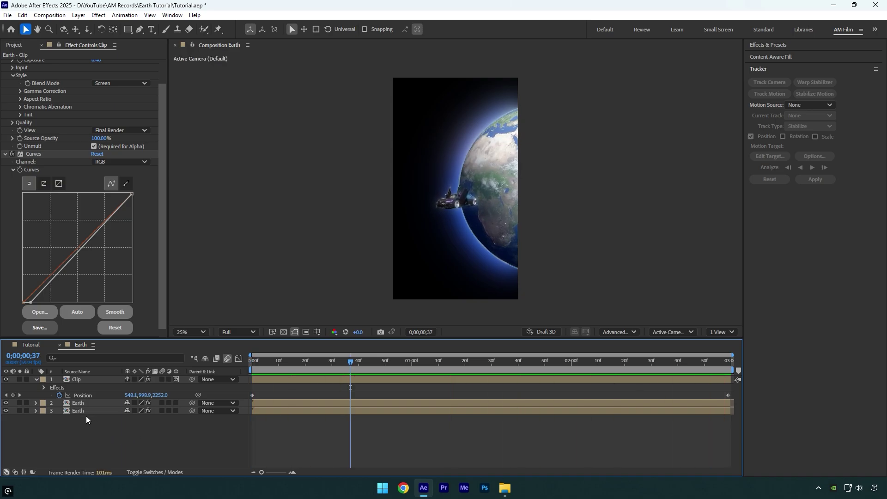
In the Tutorial comp, add the Earth composition as the top layer and start the Clip layer after it
click(26, 345)
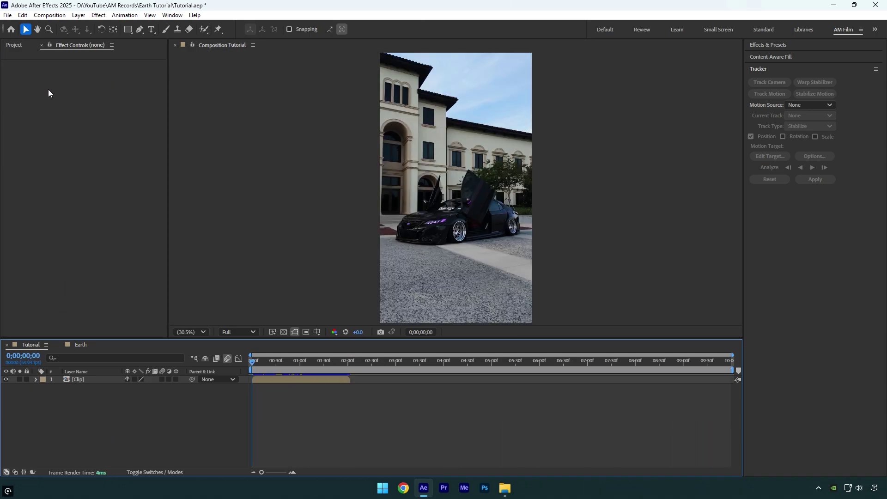
click(14, 45)
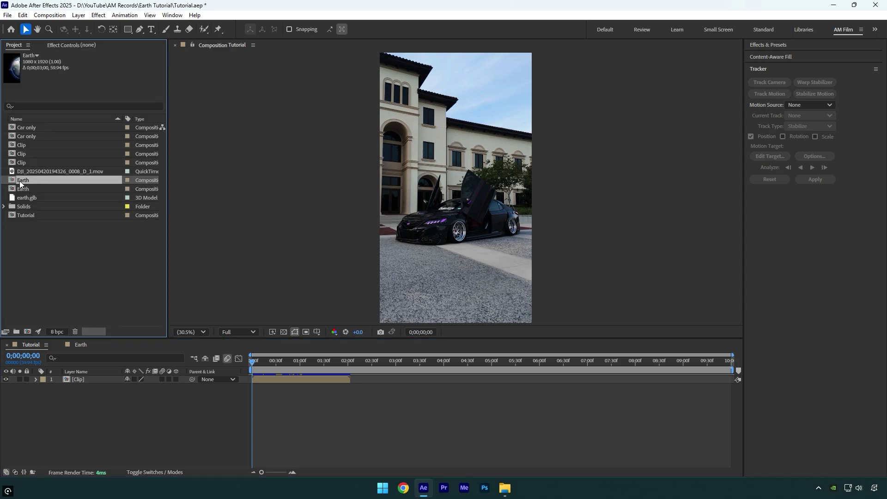
drag(20, 184, 81, 376)
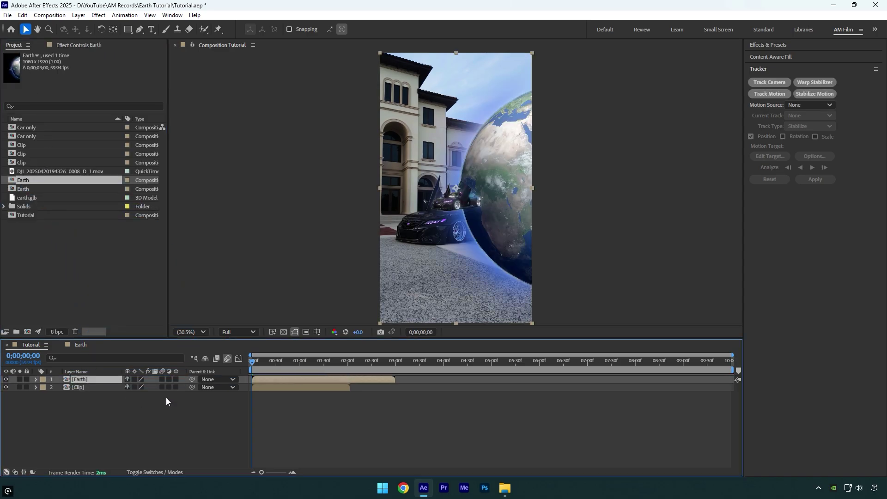
drag(262, 387, 405, 387)
drag(491, 362, 438, 361)
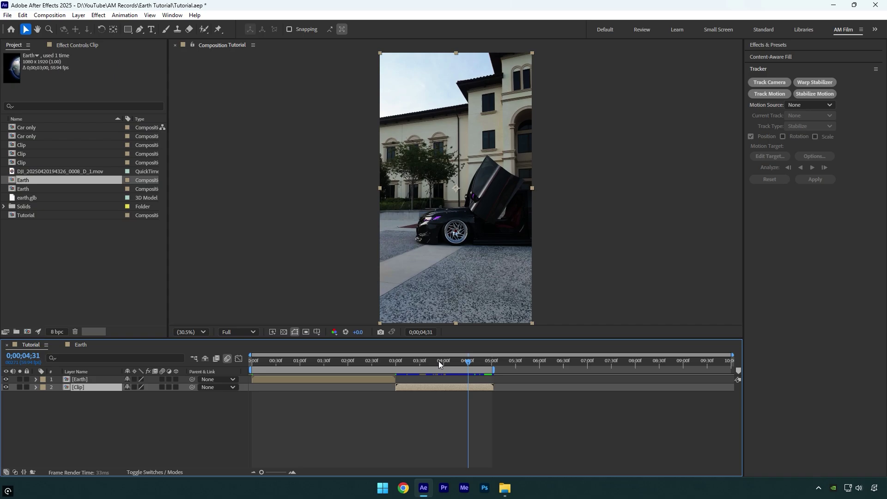
Preview the Tutorial sequence from the start, then park the playhead at the 3-second cut
key(Home)
key(space)
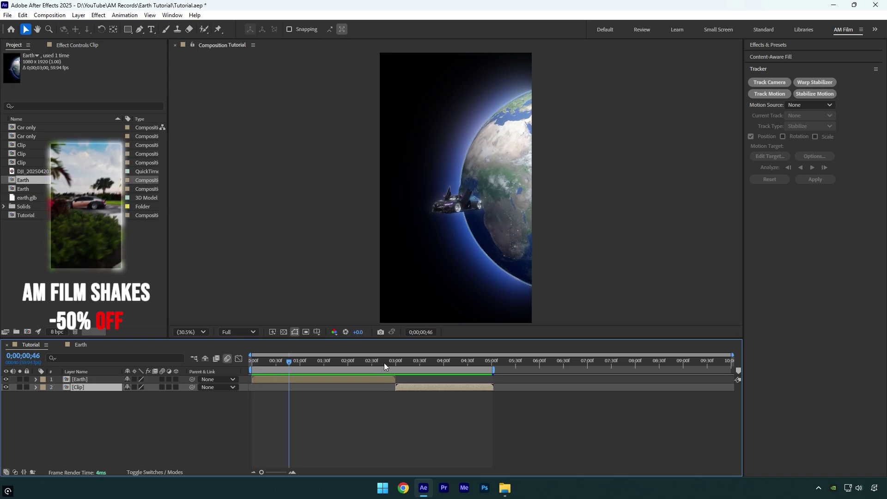
click(395, 361)
drag(395, 360, 396, 360)
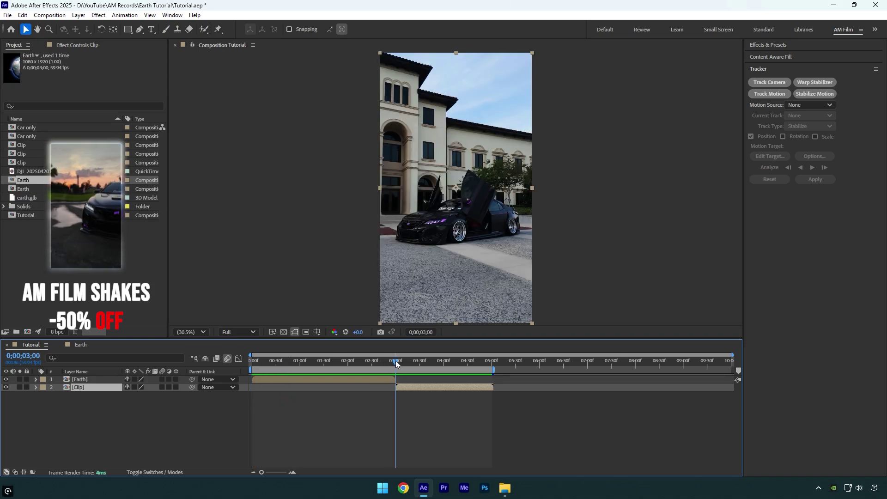